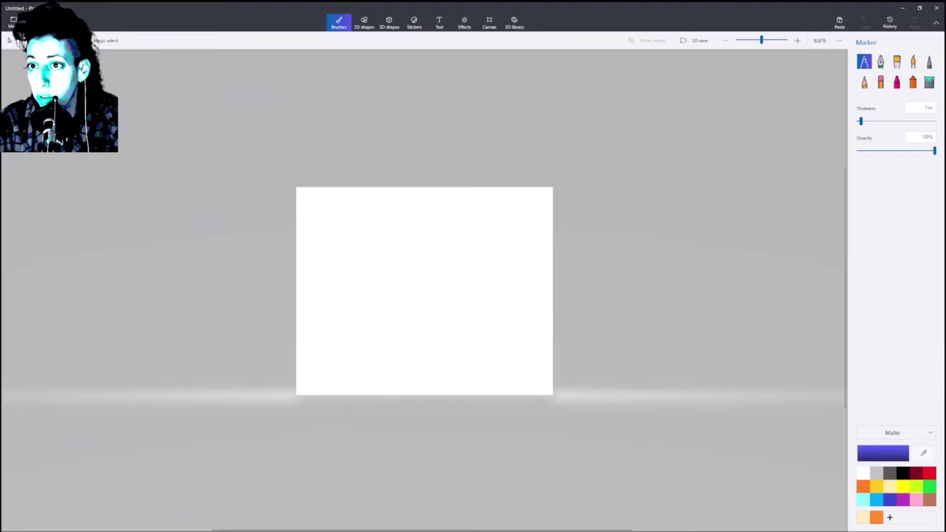
left_click(15, 22)
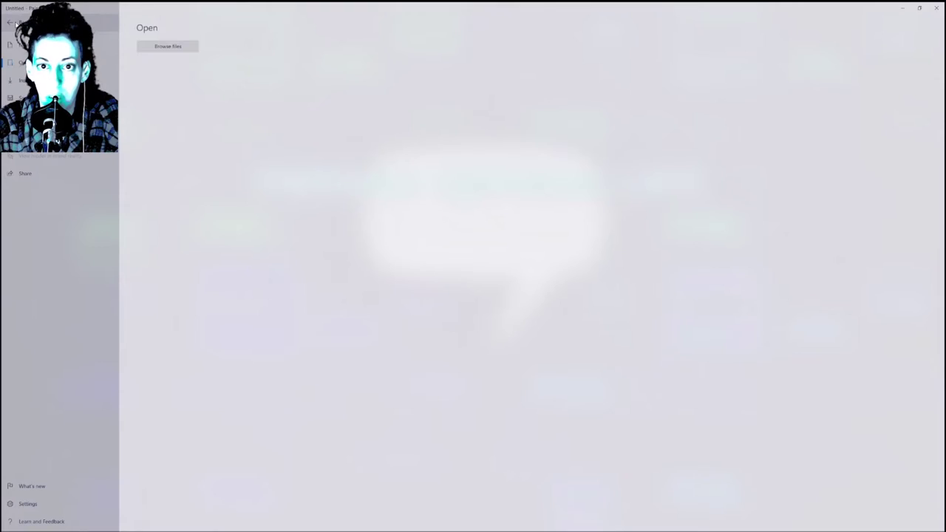
key("Escape")
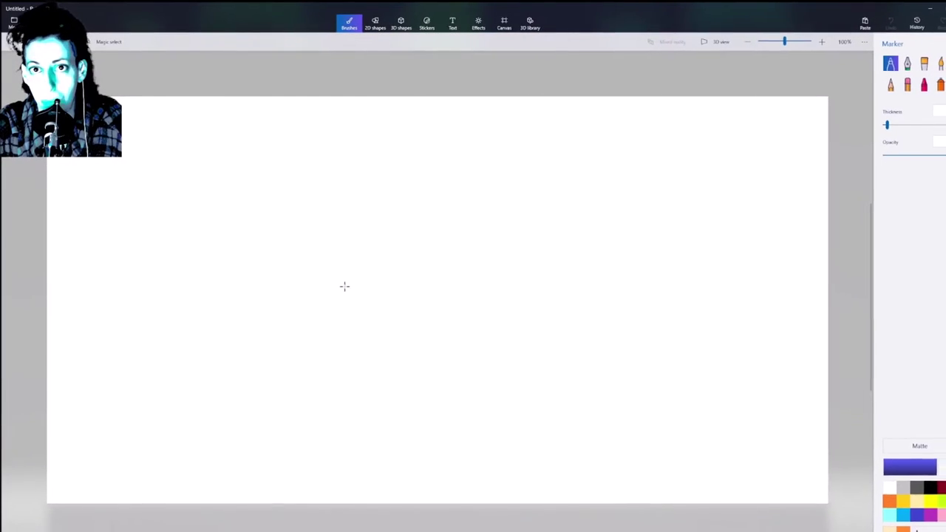
Step: Outline the lying figure's head, folded arm and back in black with a 5 px marker
left_click(912, 478)
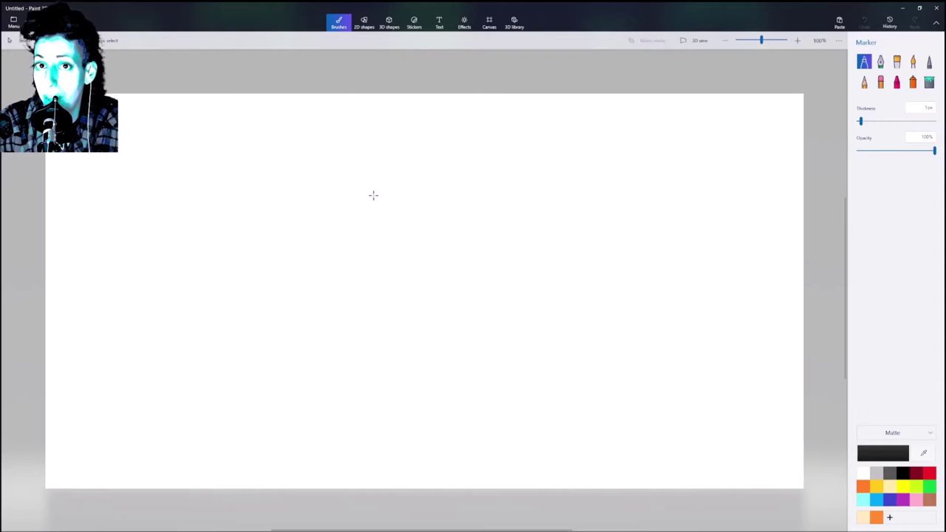
mouse_move(146, 262)
left_mouse_down()
mouse_move(184, 264)
mouse_move(201, 286)
mouse_move(152, 305)
left_mouse_up()
mouse_move(247, 289)
left_mouse_down()
mouse_move(210, 305)
mouse_move(292, 303)
mouse_move(245, 271)
mouse_move(199, 278)
mouse_move(218, 293)
left_mouse_up()
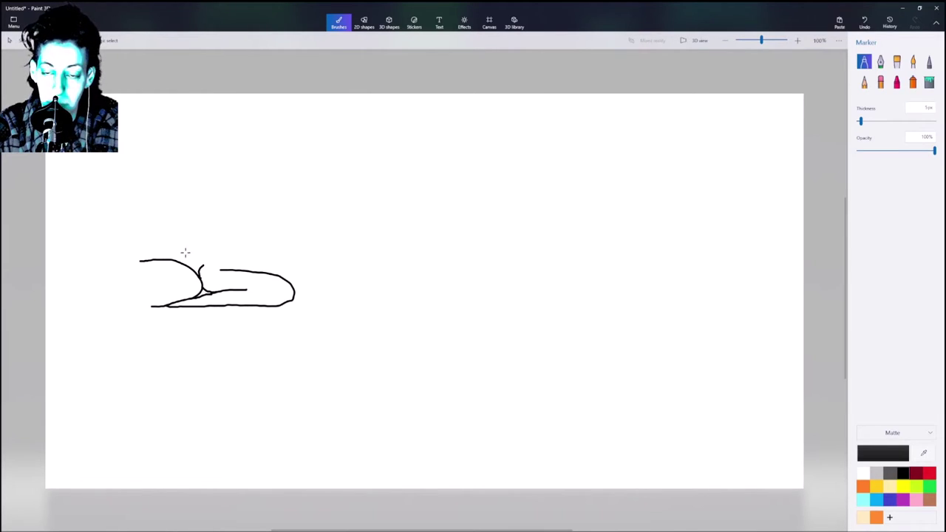
mouse_move(187, 263)
left_mouse_down()
mouse_move(212, 250)
mouse_move(259, 247)
mouse_move(327, 260)
left_mouse_up()
left_click_drag(295, 297, 328, 297)
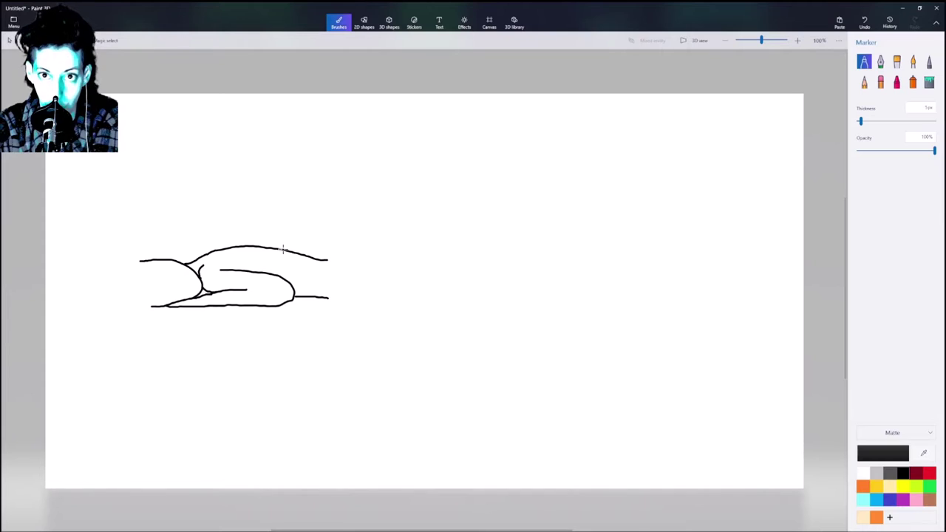
Step: Draw the clawing fingers at the figure's waist and a dripping puddle beneath the body
mouse_move(328, 260)
left_mouse_down()
mouse_move(351, 234)
mouse_move(333, 250)
mouse_move(339, 257)
mouse_move(343, 246)
left_mouse_up()
mouse_move(344, 248)
left_mouse_down()
mouse_move(345, 256)
mouse_move(365, 241)
mouse_move(331, 242)
left_mouse_up()
mouse_move(375, 264)
left_mouse_down()
mouse_move(349, 273)
mouse_move(351, 294)
mouse_move(369, 300)
mouse_move(393, 280)
left_mouse_up()
left_click_drag(375, 266, 396, 266)
mouse_move(325, 261)
left_mouse_down()
mouse_move(354, 271)
mouse_move(339, 280)
mouse_move(354, 289)
mouse_move(326, 286)
mouse_move(359, 287)
left_mouse_up()
mouse_move(255, 306)
left_mouse_down()
mouse_move(329, 322)
mouse_move(365, 356)
mouse_move(460, 301)
left_mouse_up()
left_click_drag(325, 297, 365, 298)
Step: Draw three forearms reaching away from the hands and extend the ground line past them
left_click_drag(344, 238, 403, 196)
left_click_drag(365, 240, 406, 210)
left_click_drag(395, 264, 446, 247)
left_click_drag(369, 297, 452, 269)
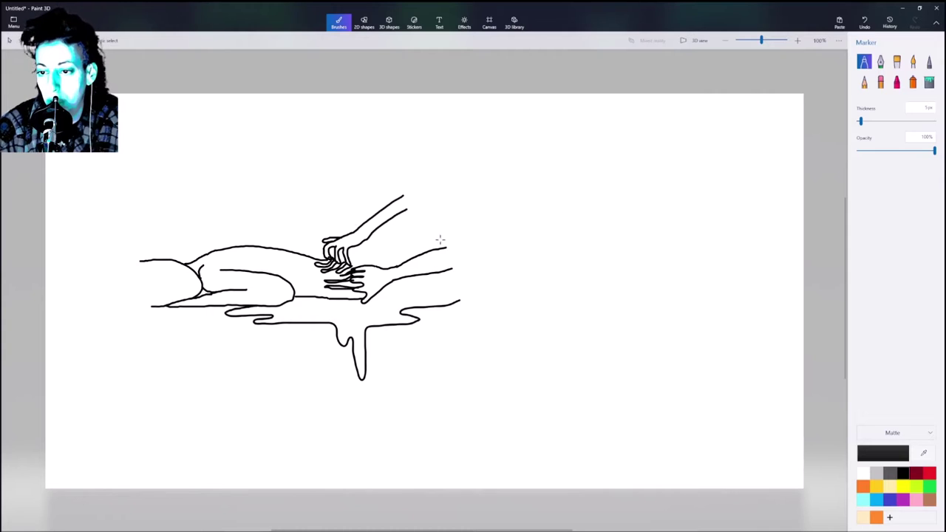
mouse_move(353, 260)
left_mouse_down()
mouse_move(446, 204)
mouse_move(436, 227)
mouse_move(456, 215)
left_mouse_up()
left_click_drag(365, 298, 507, 300)
Step: Add a row of spine bumps along the back, ending in a solid black spot at the waist
left_click_drag(215, 249, 238, 242)
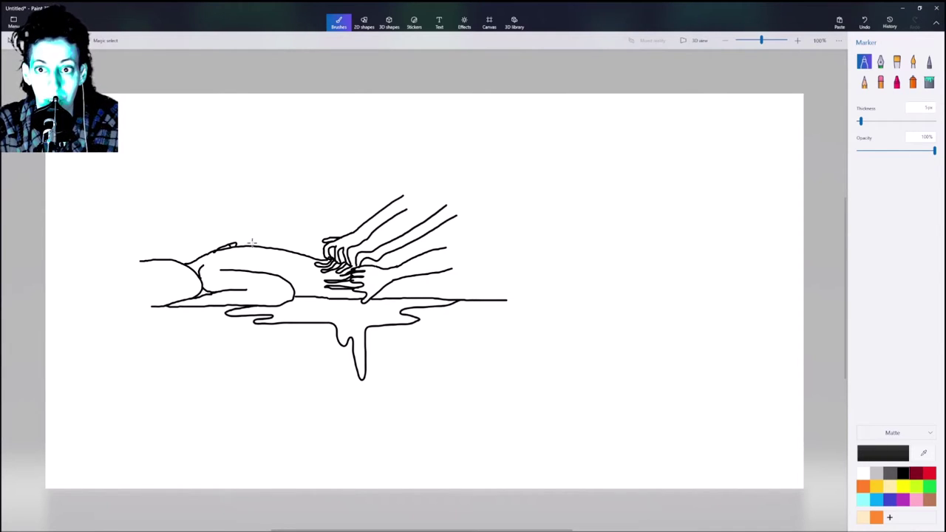
left_click_drag(237, 244, 323, 255)
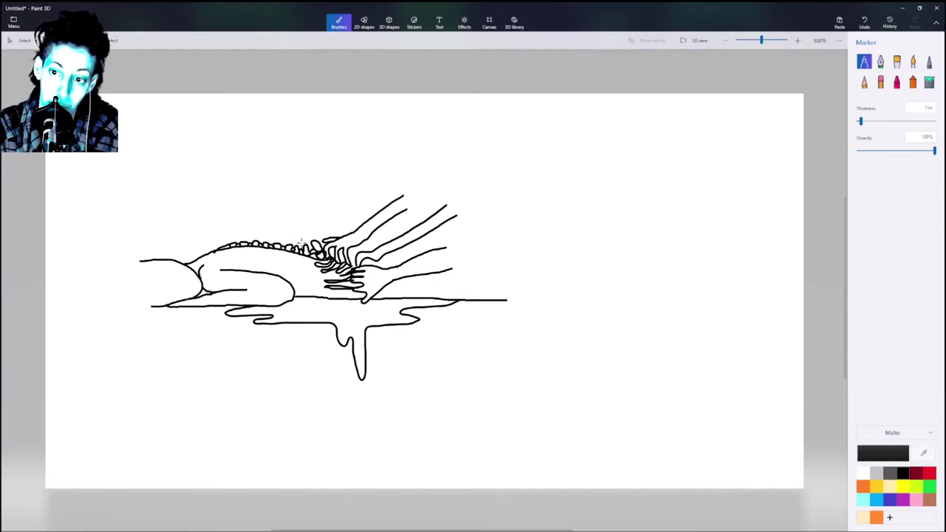
left_click_drag(320, 254, 321, 255)
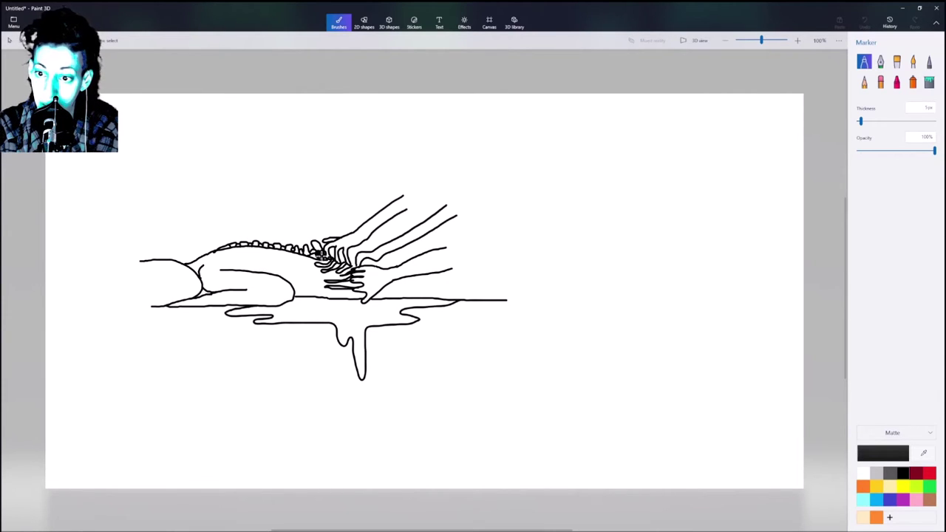
left_click(319, 254)
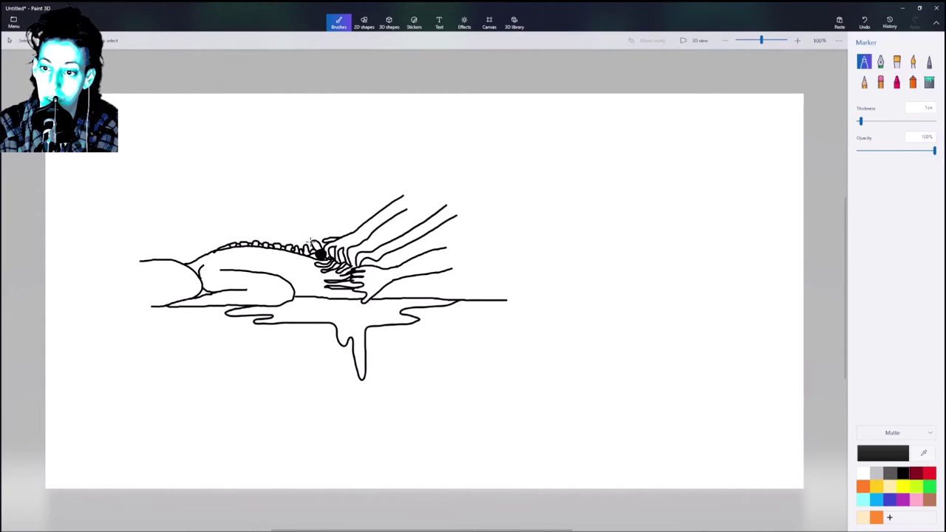
Step: Draw a blank rectangular sign on a slanted post rising from the black spot, with the post filled black
mouse_move(303, 238)
left_mouse_down()
mouse_move(240, 181)
mouse_move(314, 251)
left_mouse_up()
mouse_move(199, 181)
left_mouse_down()
mouse_move(241, 141)
mouse_move(270, 156)
mouse_move(221, 196)
mouse_move(201, 181)
mouse_move(247, 186)
left_mouse_up()
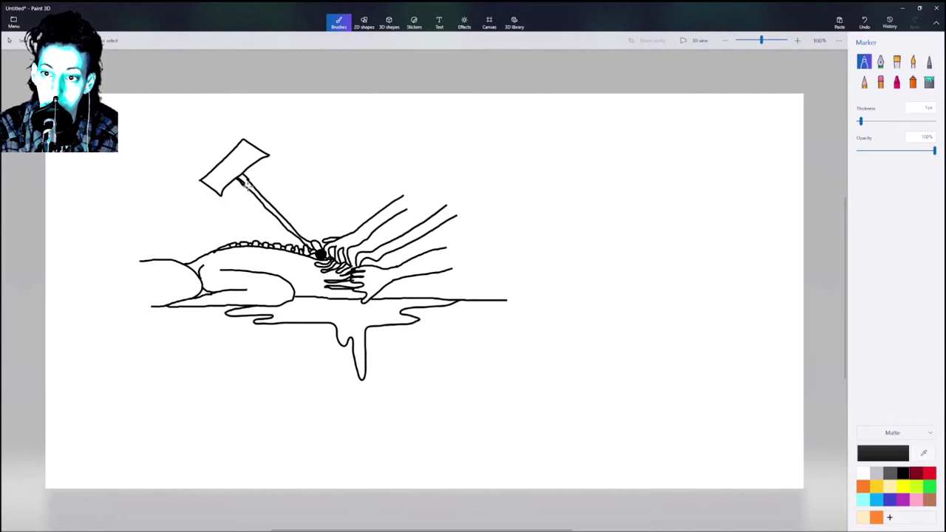
left_click_drag(322, 235, 329, 241)
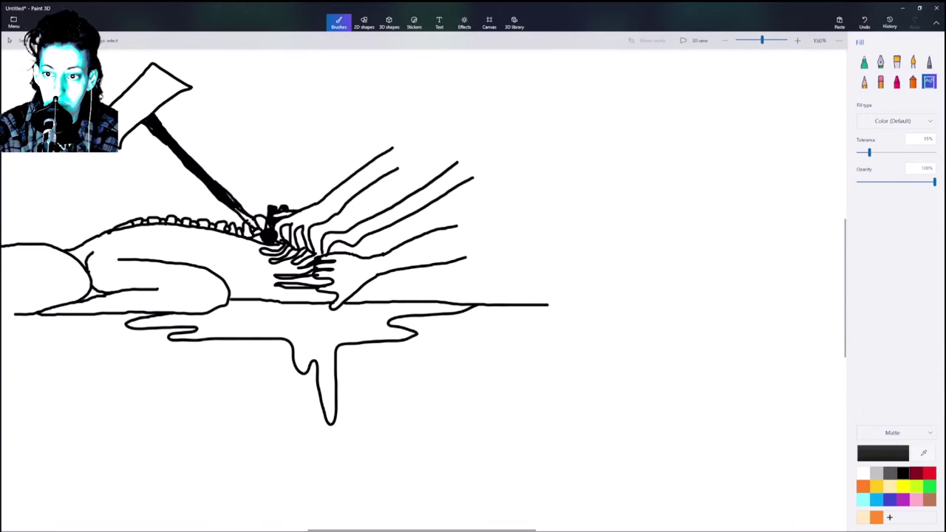
left_click(249, 219)
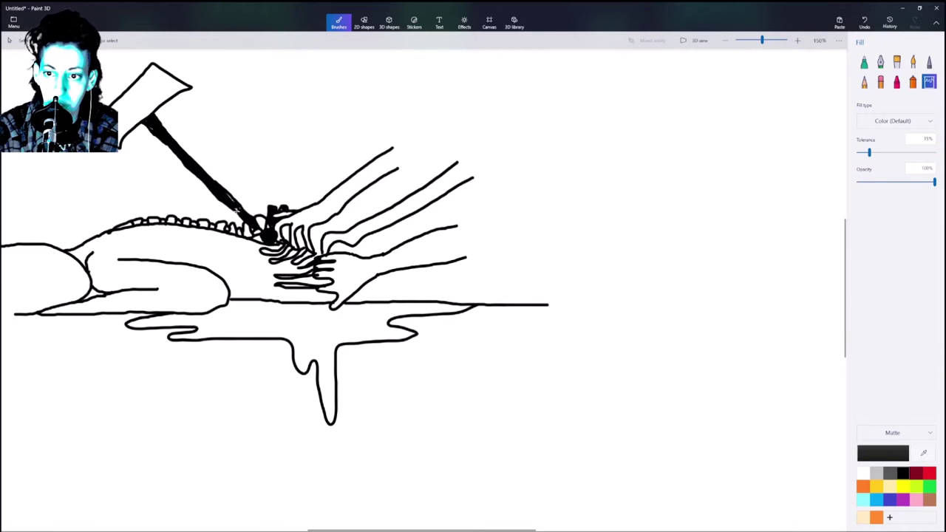
Step: Touch up the post's base in black and clean its edges beside the fingers with the eraser
left_click(797, 40)
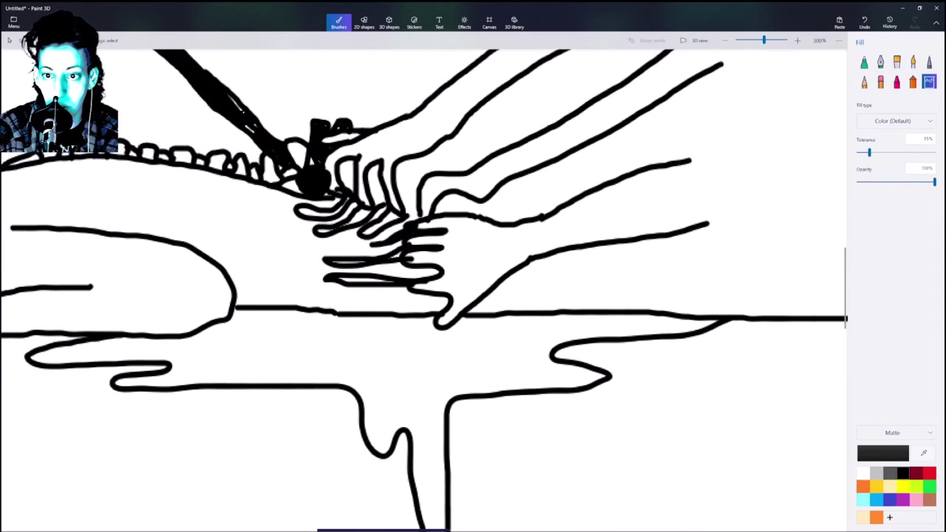
scroll(283, 106, "left", 2)
left_click_drag(283, 105, 298, 132)
mouse_move(387, 120)
left_mouse_down()
mouse_move(397, 125)
mouse_move(374, 116)
mouse_move(361, 160)
left_mouse_up()
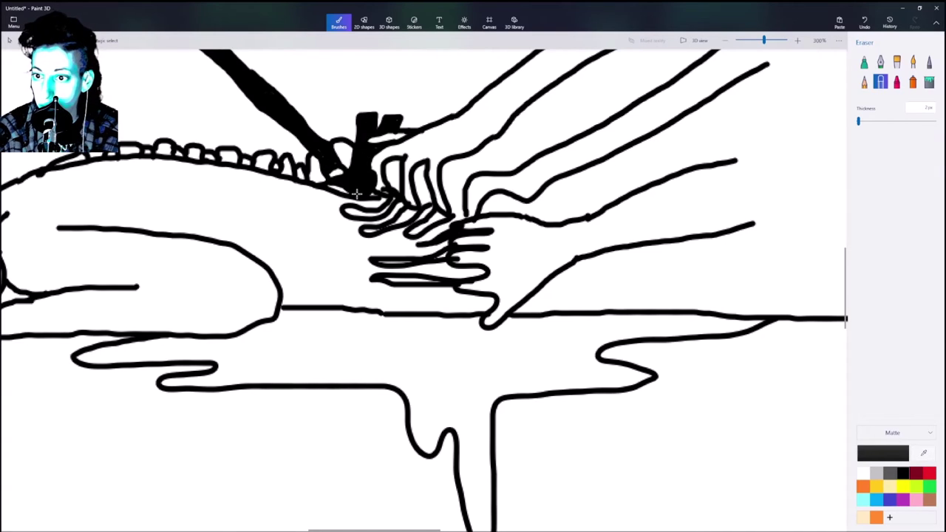
left_click_drag(370, 193, 347, 184)
left_click(725, 40)
left_click(725, 41)
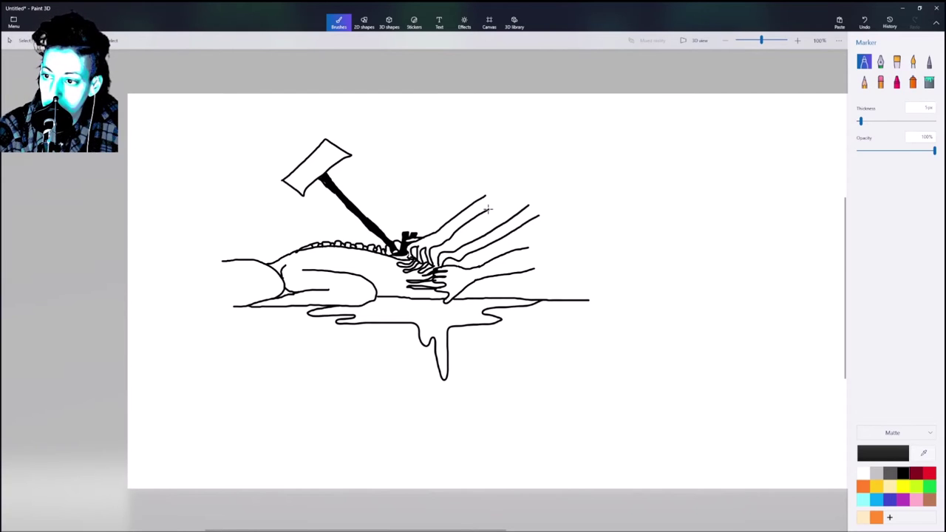
Step: Draw the torn arm ends and outline the hips and two outstretched legs, tidying the foot with the eraser
left_click_drag(489, 210, 511, 191)
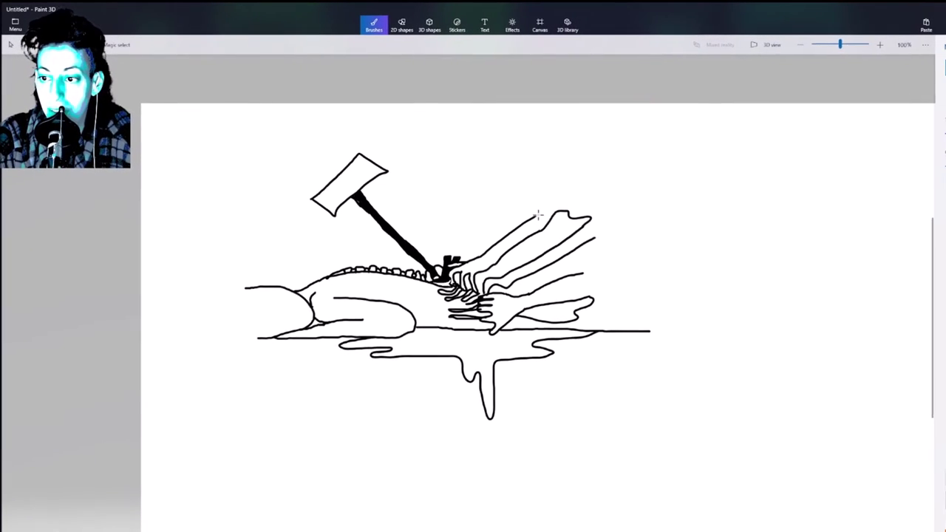
mouse_move(521, 209)
left_mouse_down()
mouse_move(534, 187)
mouse_move(510, 164)
mouse_move(591, 145)
mouse_move(747, 136)
mouse_move(755, 155)
mouse_move(595, 183)
mouse_move(656, 216)
mouse_move(789, 201)
mouse_move(813, 230)
mouse_move(796, 230)
left_mouse_up()
mouse_move(564, 222)
left_mouse_down()
mouse_move(677, 253)
mouse_move(714, 239)
left_mouse_up()
left_click(880, 82)
mouse_move(815, 230)
left_mouse_down()
mouse_move(792, 230)
mouse_move(819, 232)
left_mouse_up()
Step: Draw the torn strands and curved innards between the arms and the lower body with the black marker
left_click(864, 62)
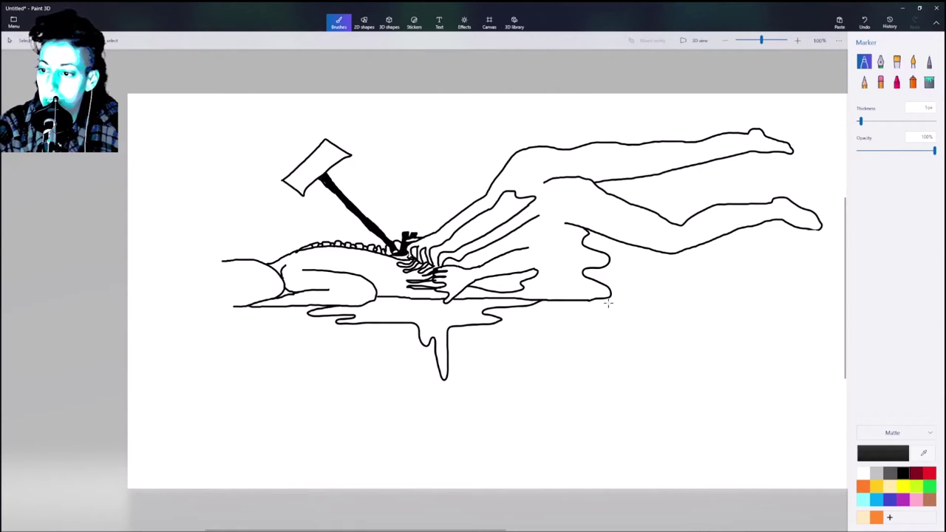
left_click_drag(486, 213, 472, 231)
left_click_drag(501, 282, 521, 283)
mouse_move(523, 224)
left_mouse_down()
mouse_move(518, 241)
mouse_move(527, 247)
left_mouse_up()
left_click_drag(469, 255, 484, 264)
left_click_drag(484, 249, 493, 252)
mouse_move(509, 193)
left_mouse_down()
mouse_move(490, 230)
mouse_move(510, 211)
mouse_move(494, 215)
mouse_move(497, 251)
left_mouse_up()
left_click_drag(522, 274, 511, 281)
left_click_drag(524, 230, 519, 235)
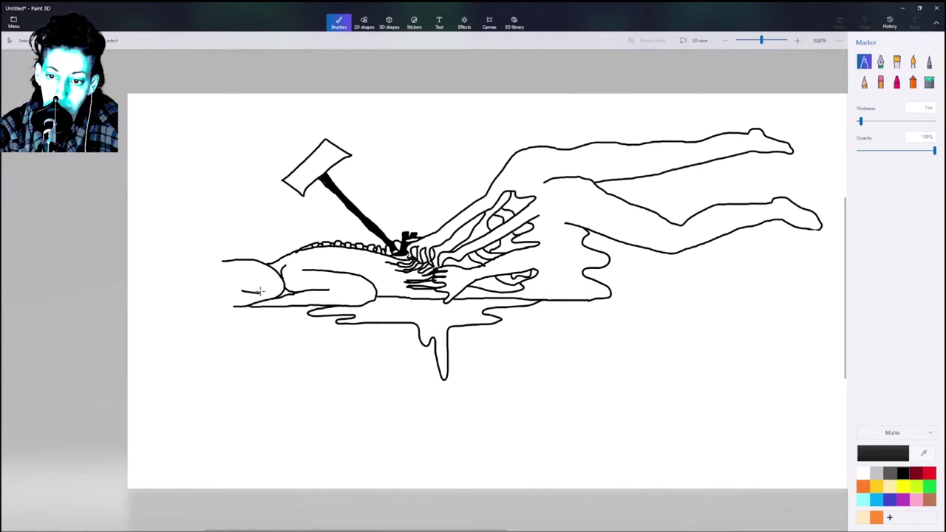
Step: Draw the figure's facial features, freckles and wavy hair around the head
left_click_drag(260, 291, 263, 286)
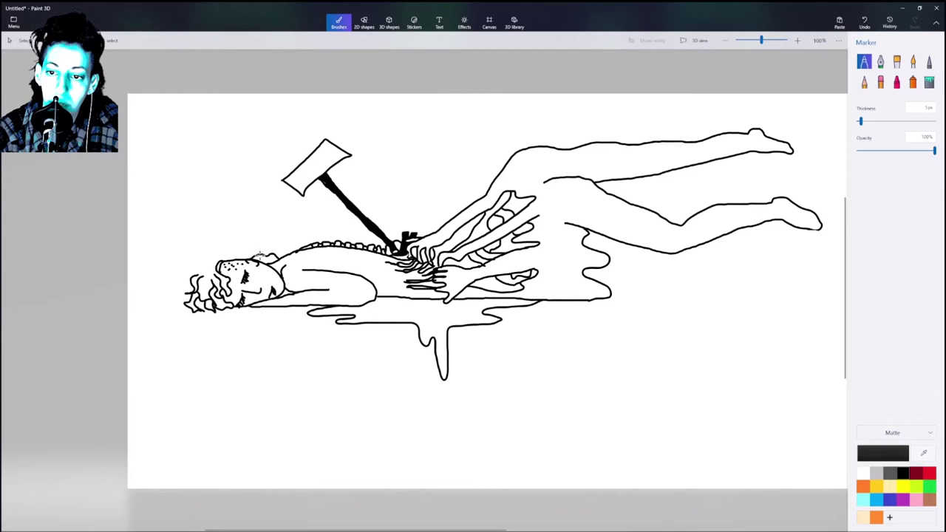
mouse_move(205, 257)
left_mouse_down()
mouse_move(177, 273)
mouse_move(186, 289)
left_mouse_up()
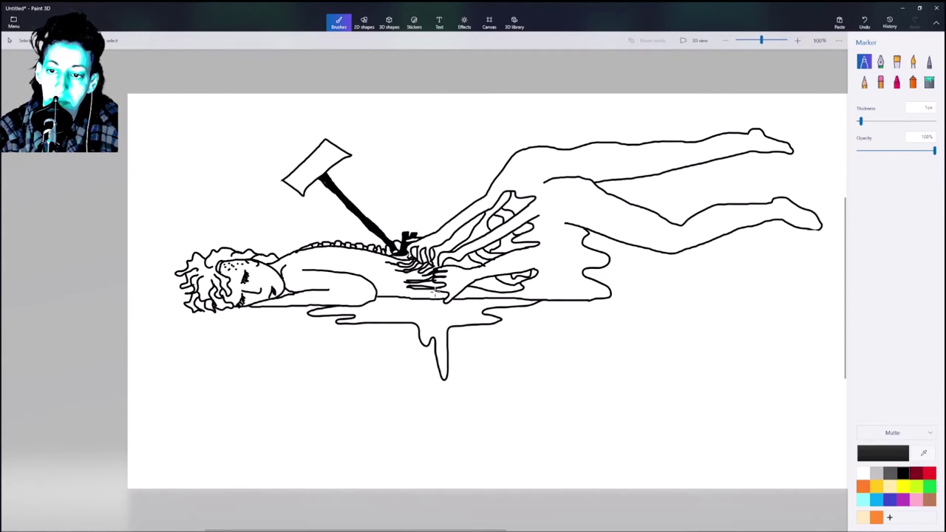
Step: Fill the upper body, face and lower body with the light beige skin colour
left_click(863, 518)
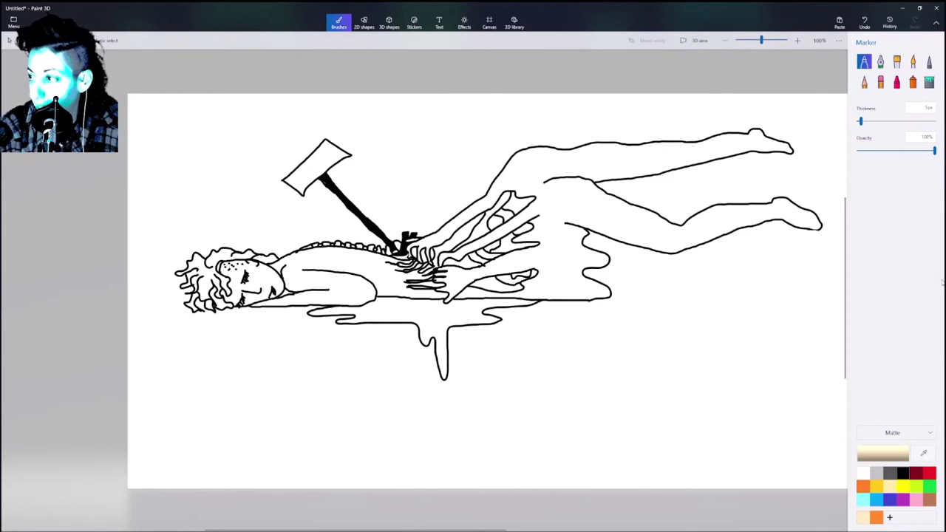
left_click(929, 82)
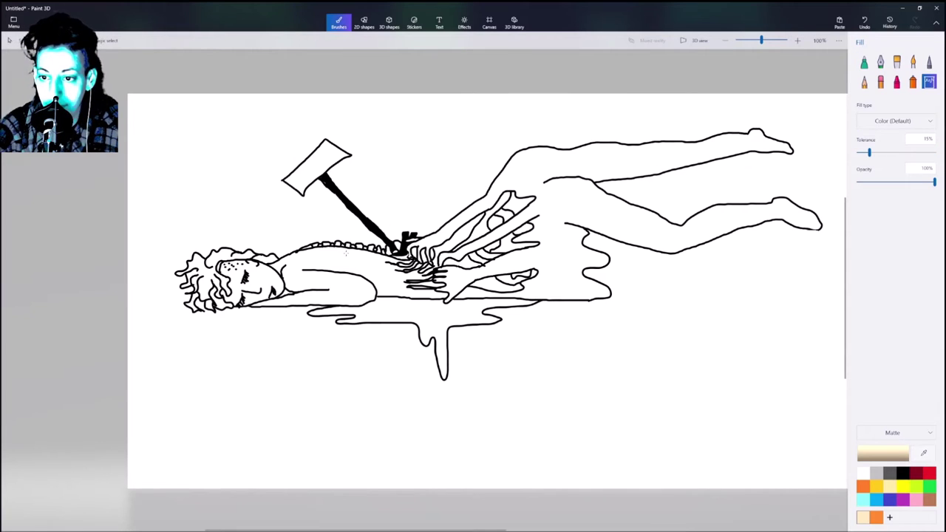
left_click(348, 266)
left_click(259, 281)
left_click(566, 198)
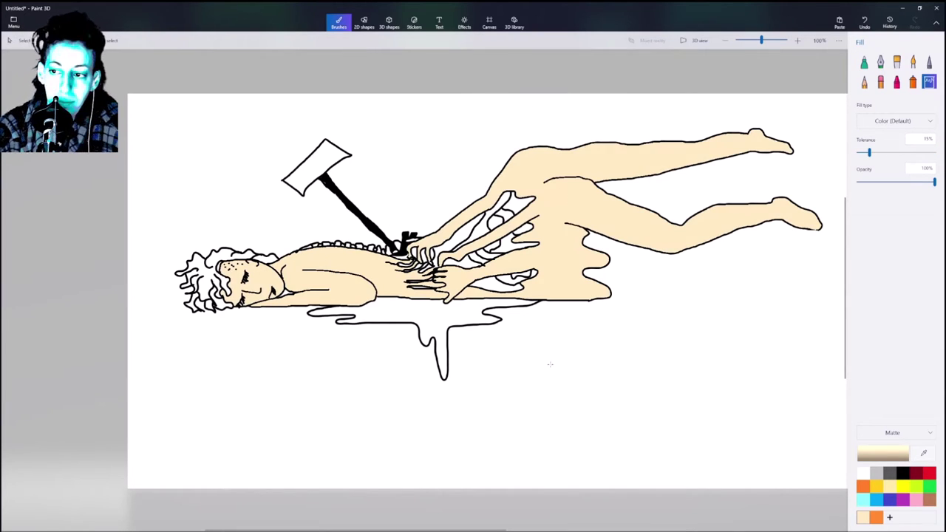
Step: Fill the torn wound areas between the arms and the dripping puddle with dark red
left_click(915, 472)
left_click(476, 225)
left_click(520, 203)
left_click(517, 246)
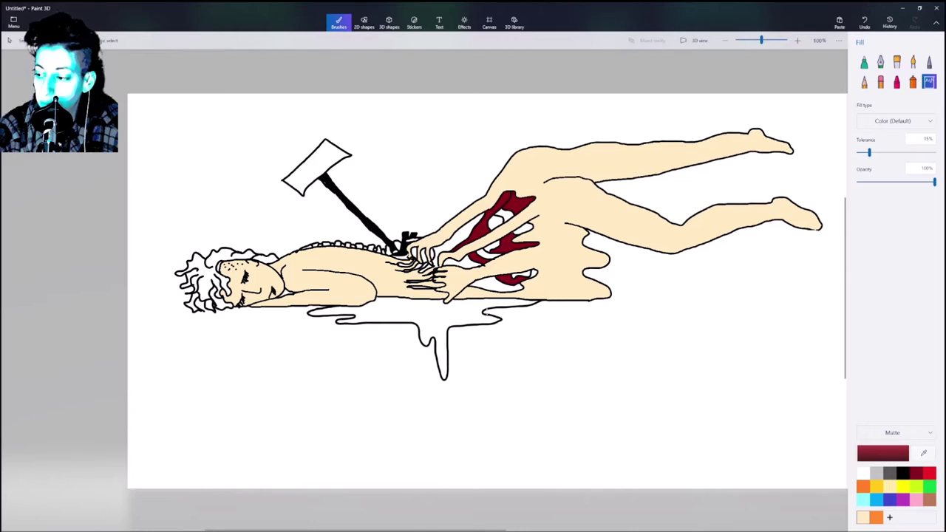
left_click(466, 313)
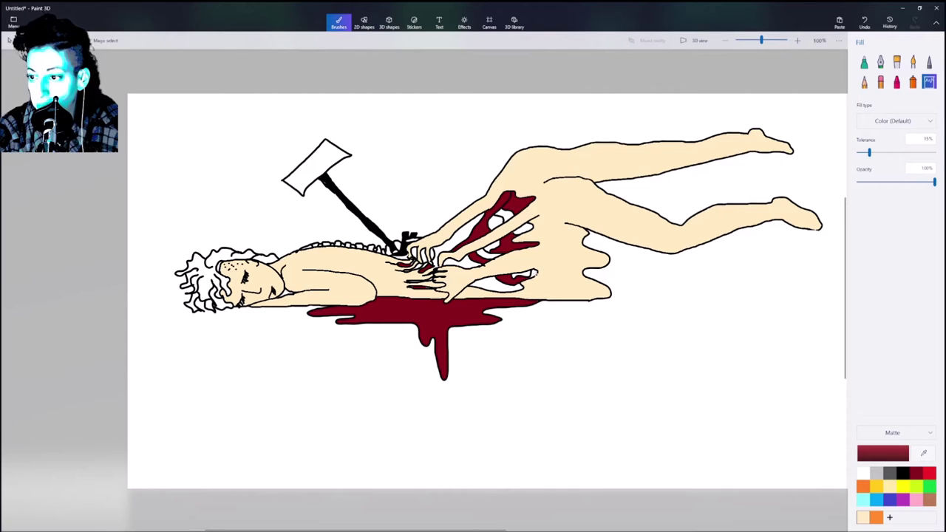
Step: Fill the remaining white gaps in the wound with dark red and slightly brighter custom red shades
left_click(929, 473)
double_click(917, 472)
left_click(503, 246)
left_click(433, 339)
left_click(524, 229)
left_click(462, 262)
left_click(532, 274)
left_click(496, 284)
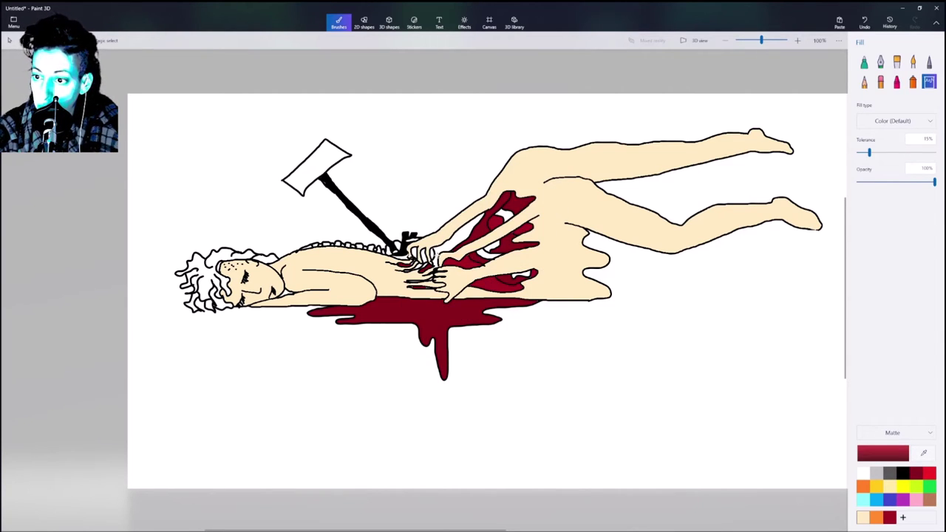
left_click(459, 240)
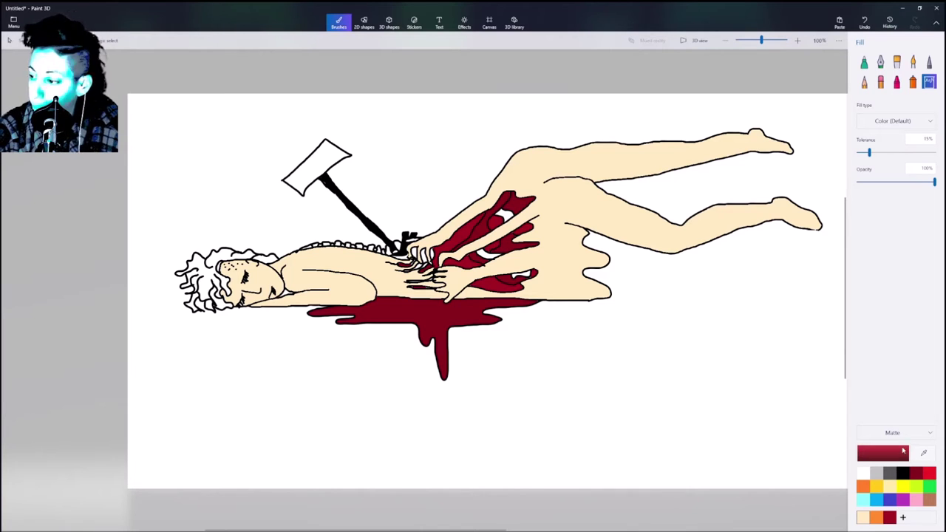
left_click(902, 519)
left_click(430, 342)
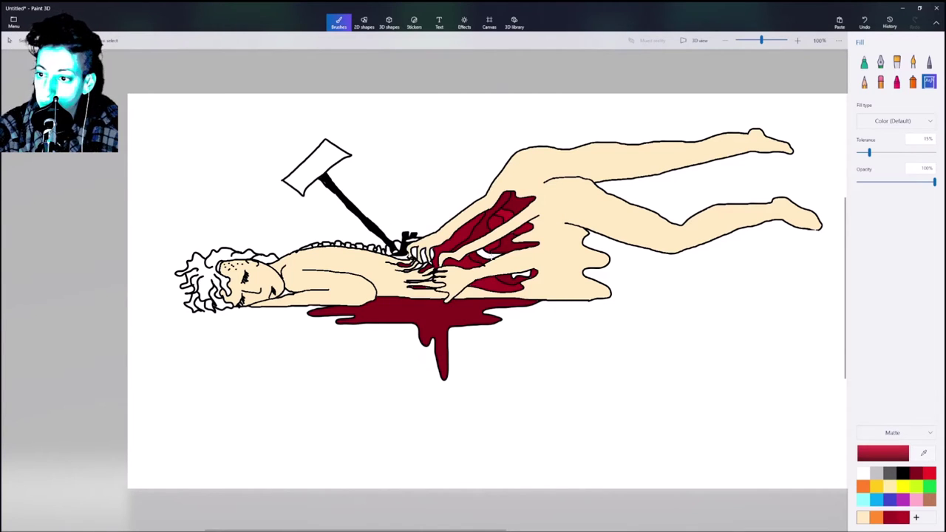
Step: Fill the wavy hair with a mix of black and dark grey
left_click(903, 475)
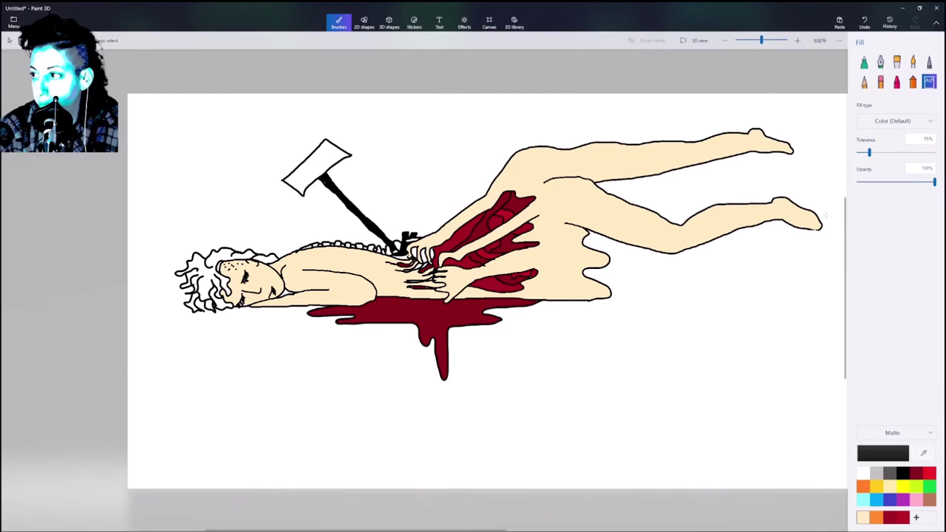
left_click(877, 62)
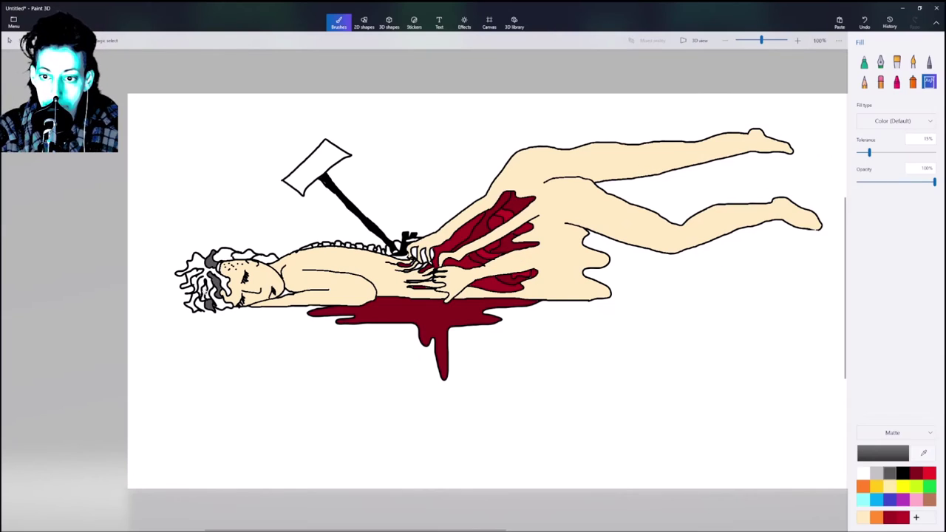
left_click(901, 475)
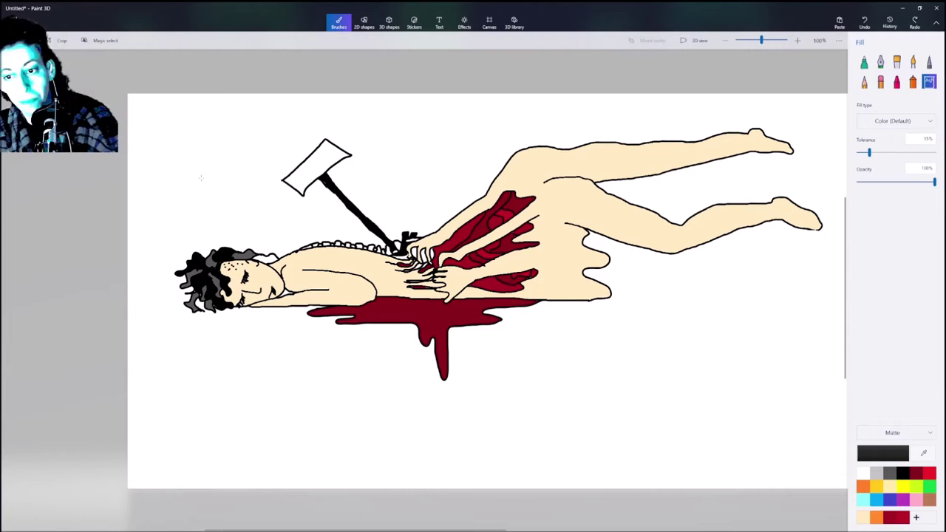
Step: Write "LIFE" in bright green on the rectangular sign with the marker
left_click(863, 62)
left_click(929, 487)
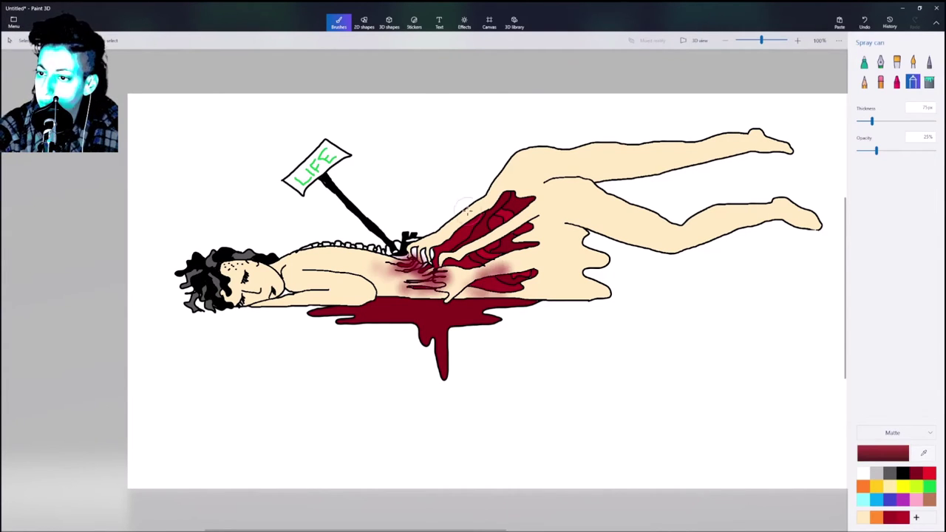
Step: Spray bright red blood shading around the wound and hips with the spray can at 25% opacity
left_click(929, 473)
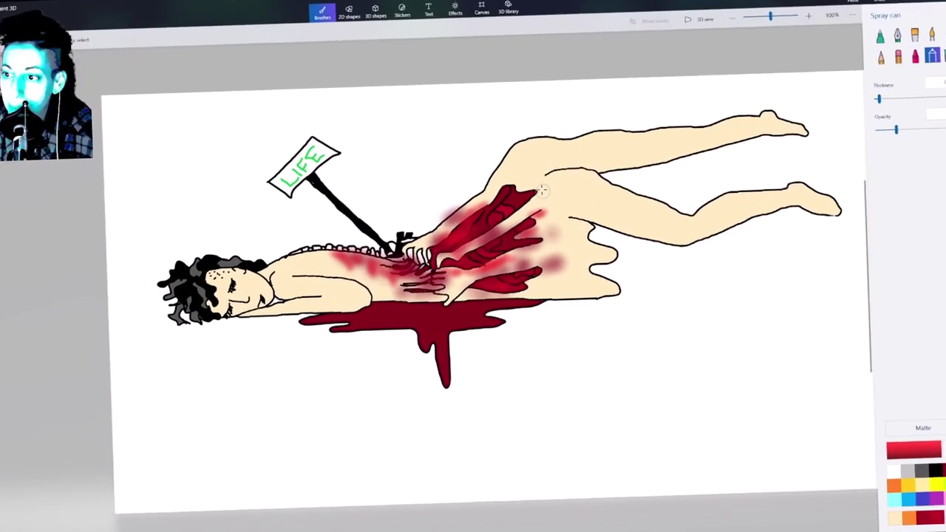
mouse_move(496, 185)
left_mouse_down()
mouse_move(529, 164)
mouse_move(522, 144)
mouse_move(492, 173)
mouse_move(526, 170)
mouse_move(562, 232)
mouse_move(560, 266)
mouse_move(581, 284)
mouse_move(529, 289)
mouse_move(591, 283)
left_mouse_up()
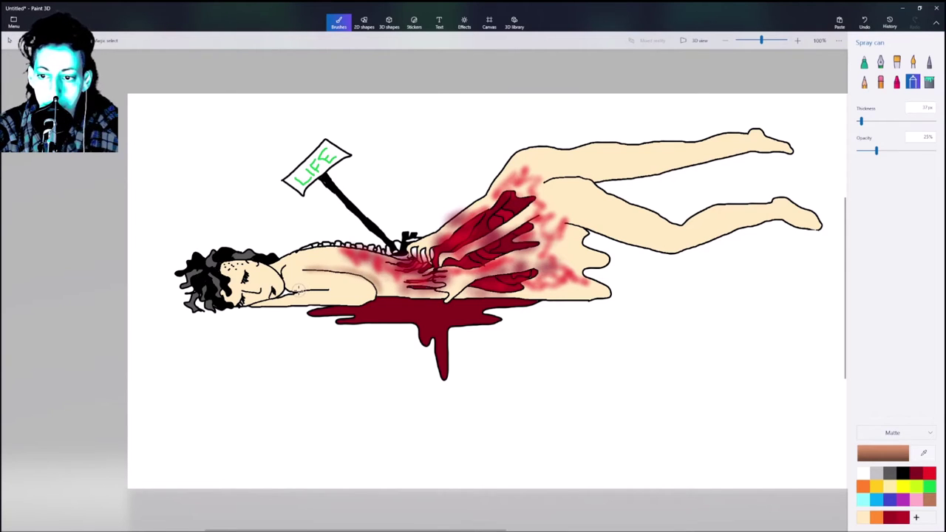
Step: Shade the shaved side of the head in dark grey and the legs and body contours in brown with the spray can
left_click(895, 475)
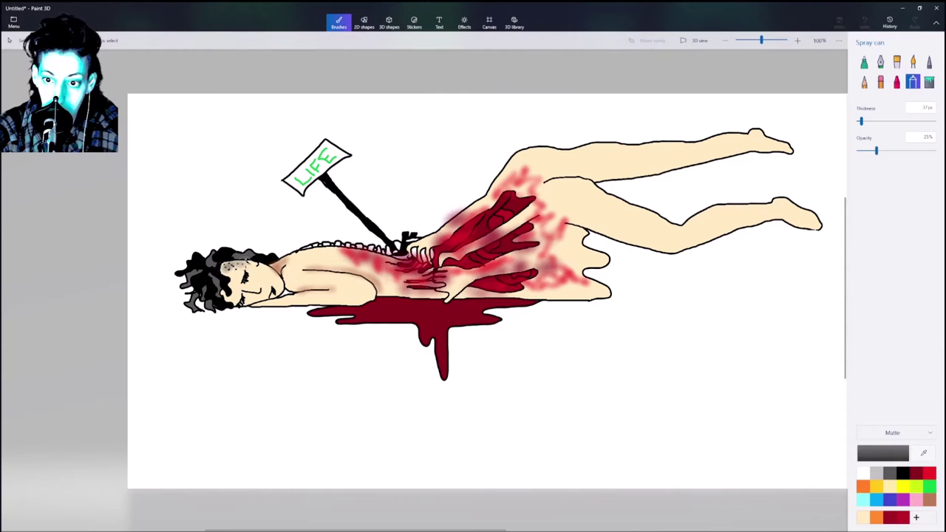
left_click(928, 499)
left_click_drag(545, 179, 589, 177)
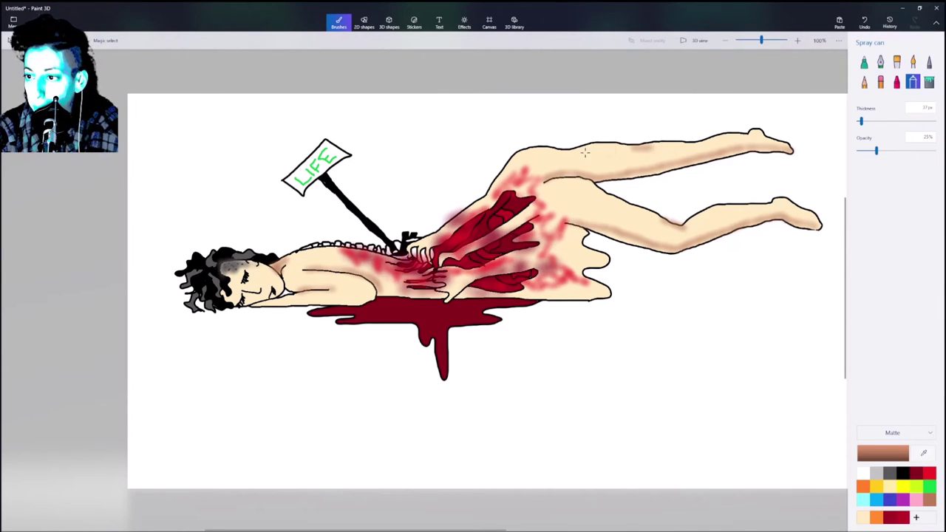
left_click_drag(543, 151, 538, 152)
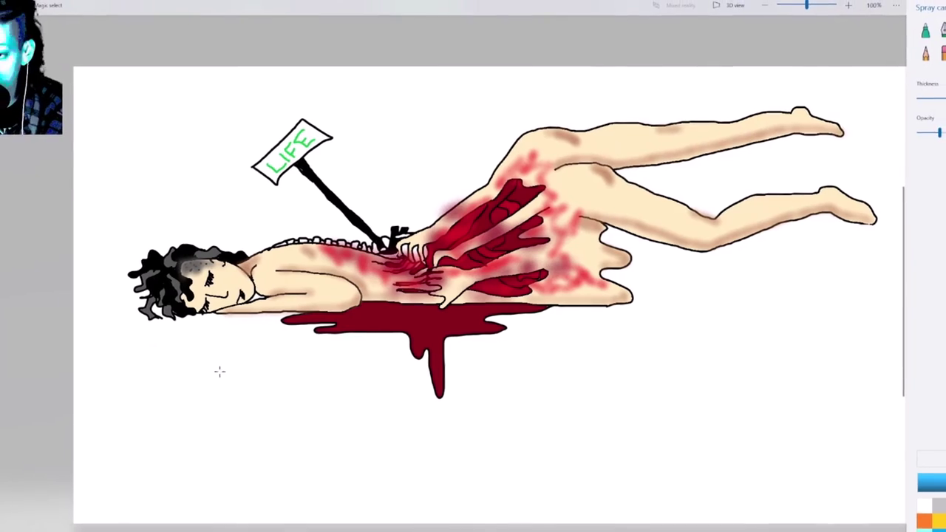
Step: Spray a light blue sky around the figure with a much thicker spray can at 25% opacity, leaving a white halo
mouse_move(154, 366)
left_mouse_down()
mouse_move(389, 409)
mouse_move(643, 348)
mouse_move(817, 266)
left_mouse_up()
mouse_move(88, 209)
left_mouse_down()
mouse_move(187, 181)
mouse_move(390, 93)
mouse_move(460, 113)
mouse_move(737, 89)
left_mouse_up()
left_click_drag(806, 90, 853, 167)
left_click_drag(861, 267, 795, 274)
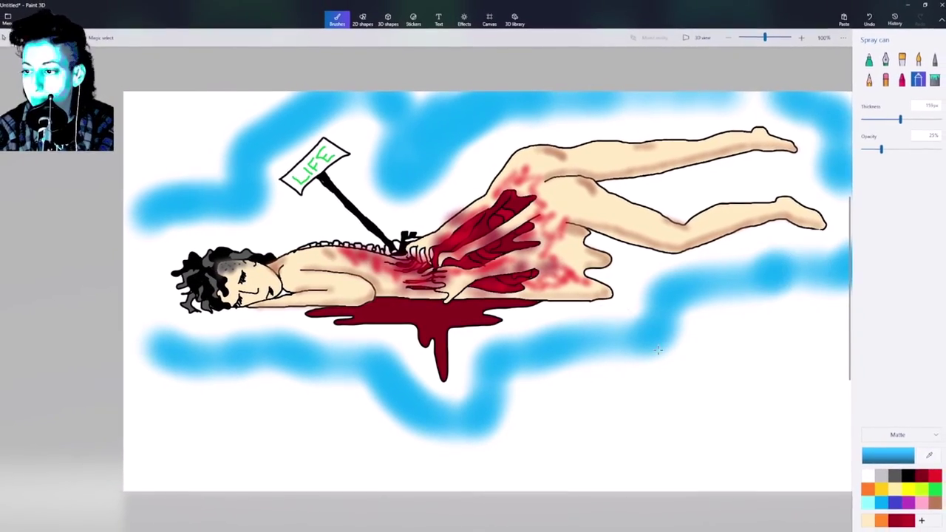
mouse_move(207, 177)
left_mouse_down()
mouse_move(370, 377)
mouse_move(618, 379)
mouse_move(827, 251)
left_mouse_up()
mouse_move(751, 100)
left_mouse_down()
mouse_move(229, 119)
mouse_move(244, 222)
mouse_move(334, 391)
mouse_move(152, 374)
left_mouse_up()
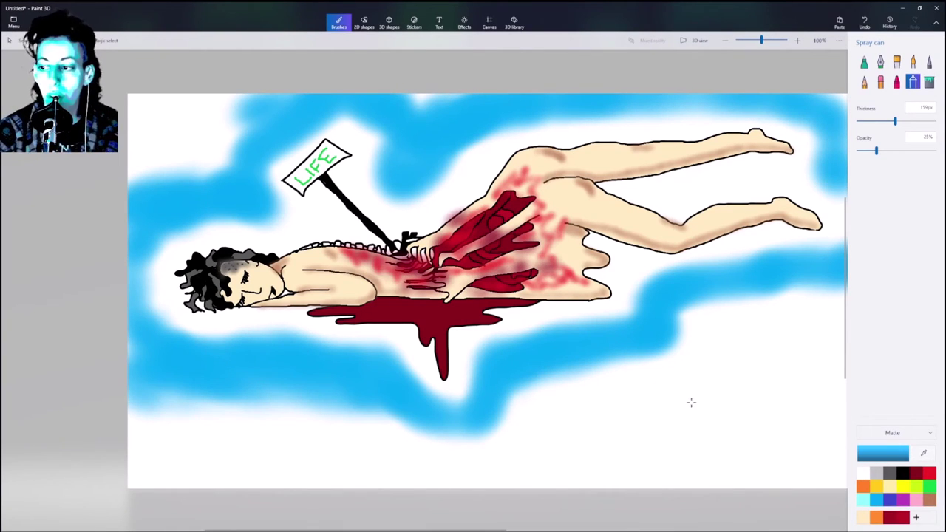
mouse_move(550, 384)
left_mouse_down()
mouse_move(624, 370)
mouse_move(713, 325)
mouse_move(731, 303)
mouse_move(873, 284)
mouse_move(732, 318)
mouse_move(804, 333)
mouse_move(813, 325)
mouse_move(736, 336)
mouse_move(835, 355)
mouse_move(655, 384)
mouse_move(842, 369)
mouse_move(599, 422)
mouse_move(532, 414)
mouse_move(510, 432)
mouse_move(254, 467)
mouse_move(835, 443)
left_mouse_up()
left_click_drag(185, 166, 221, 103)
Step: Spray dark grey clouds across the lower sky and in the upper corner above the head
left_click(889, 474)
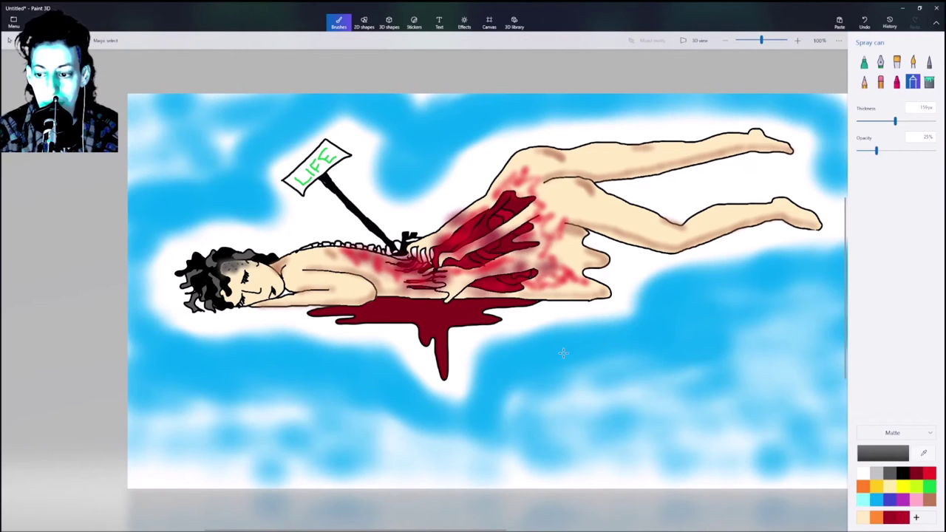
mouse_move(168, 406)
left_mouse_down()
mouse_move(295, 436)
mouse_move(367, 422)
mouse_move(329, 408)
mouse_move(176, 389)
mouse_move(136, 405)
mouse_move(183, 444)
mouse_move(252, 438)
mouse_move(353, 448)
mouse_move(301, 396)
mouse_move(201, 374)
mouse_move(169, 414)
mouse_move(143, 424)
mouse_move(187, 464)
mouse_move(285, 452)
mouse_move(344, 470)
mouse_move(372, 427)
mouse_move(283, 394)
mouse_move(196, 414)
mouse_move(420, 406)
mouse_move(453, 394)
mouse_move(385, 400)
mouse_move(205, 364)
left_mouse_up()
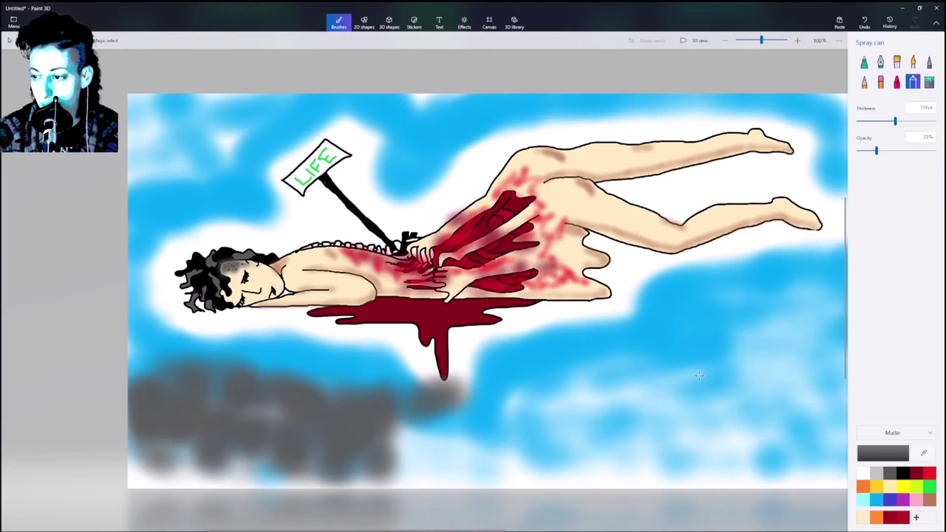
mouse_move(655, 323)
left_mouse_down()
mouse_move(580, 325)
mouse_move(822, 356)
mouse_move(653, 343)
mouse_move(512, 372)
mouse_move(655, 419)
mouse_move(723, 365)
mouse_move(851, 383)
left_mouse_up()
mouse_move(893, 427)
left_mouse_down()
mouse_move(839, 363)
mouse_move(864, 347)
mouse_move(904, 388)
mouse_move(816, 462)
left_mouse_up()
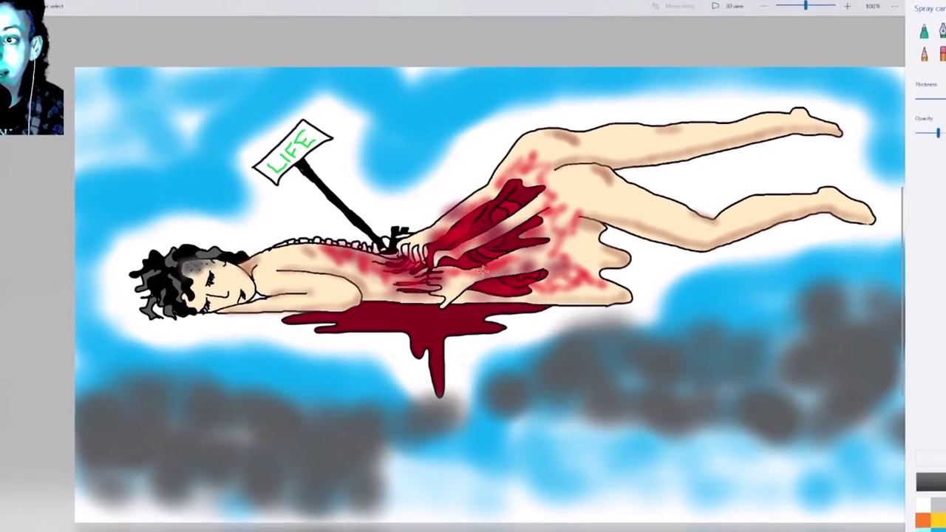
mouse_move(93, 87)
left_mouse_down()
mouse_move(164, 81)
mouse_move(145, 69)
left_mouse_up()
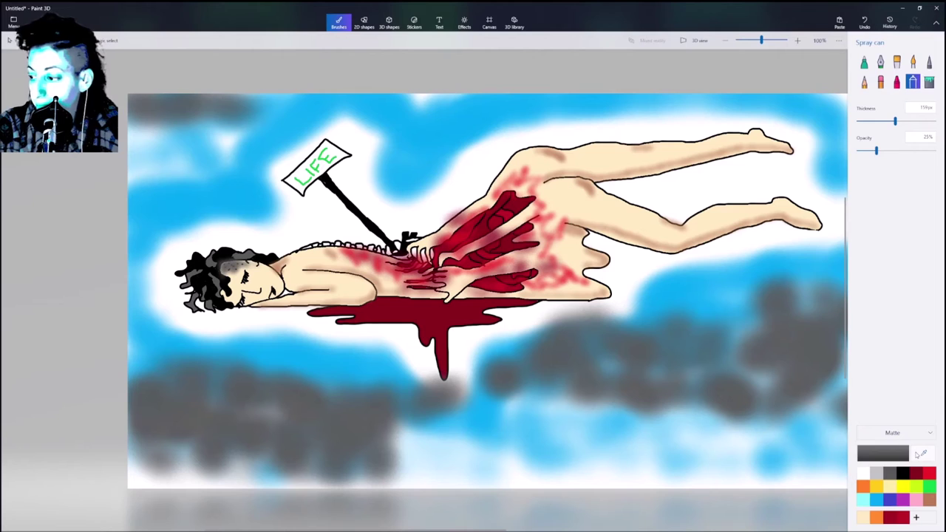
Step: Cover the dark clouds with light grey spray and add small dark grey shadows using a thinner spray
left_click(876, 475)
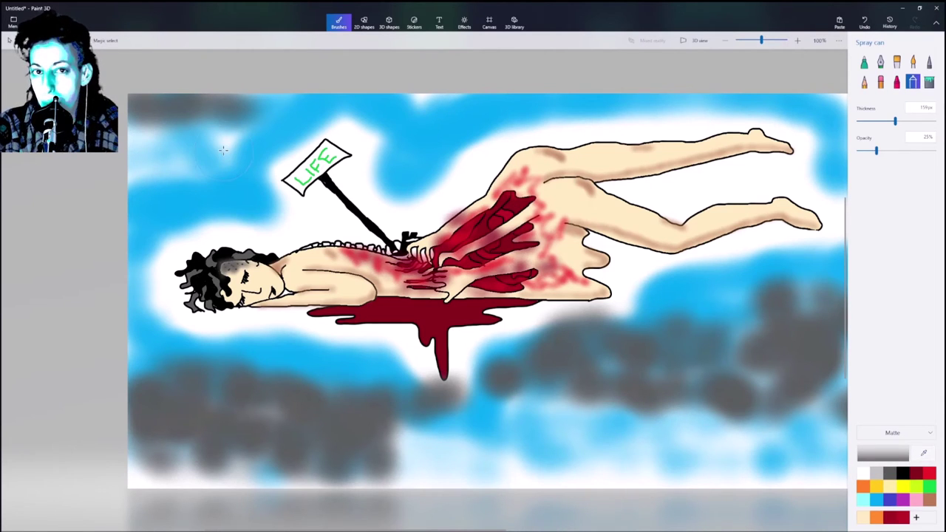
mouse_move(150, 107)
left_mouse_down()
mouse_move(263, 99)
mouse_move(129, 93)
left_mouse_up()
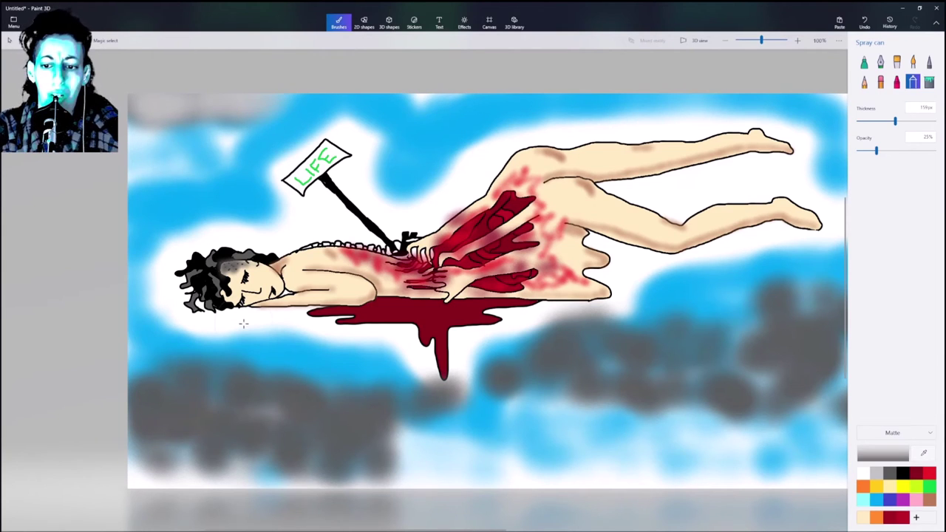
mouse_move(194, 413)
left_mouse_down()
mouse_move(165, 407)
mouse_move(425, 440)
mouse_move(144, 407)
mouse_move(199, 441)
mouse_move(303, 444)
mouse_move(384, 410)
mouse_move(148, 385)
left_mouse_up()
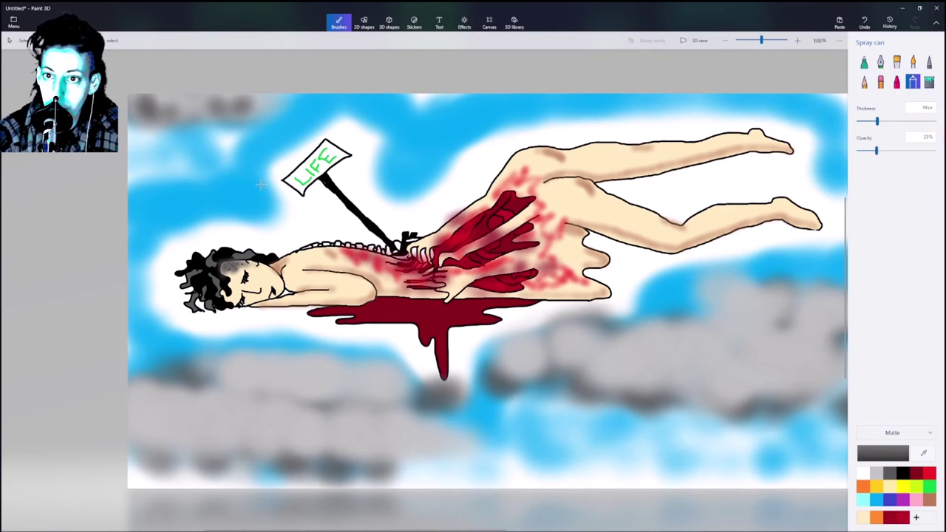
left_click_drag(688, 332, 755, 336)
left_click_drag(819, 405, 843, 403)
Step: Spray white highlights onto the grey clouds on both sides of the lower sky
left_click(863, 473)
left_click_drag(154, 401, 198, 408)
left_click_drag(237, 407, 255, 406)
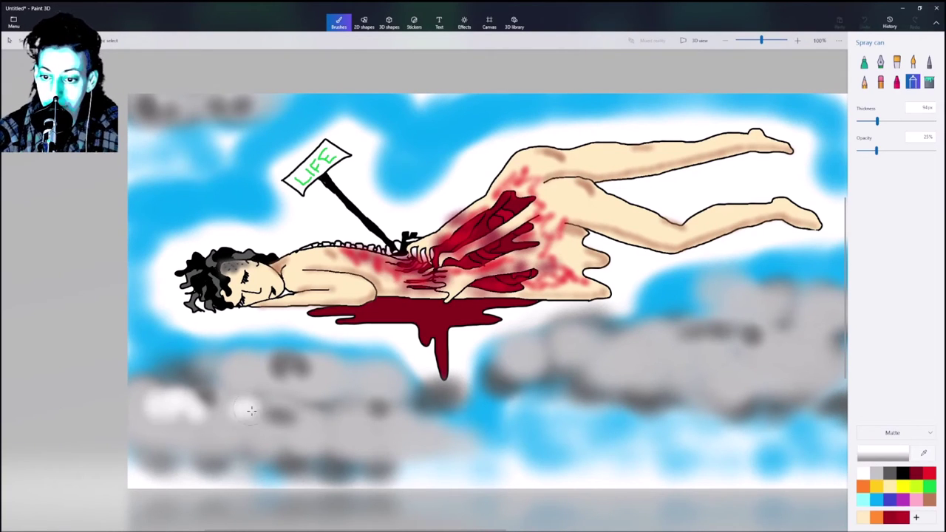
left_click_drag(248, 370, 272, 374)
left_click_drag(321, 381, 351, 385)
left_click_drag(340, 421, 480, 440)
mouse_move(539, 429)
left_mouse_down()
mouse_move(761, 342)
mouse_move(715, 278)
left_mouse_up()
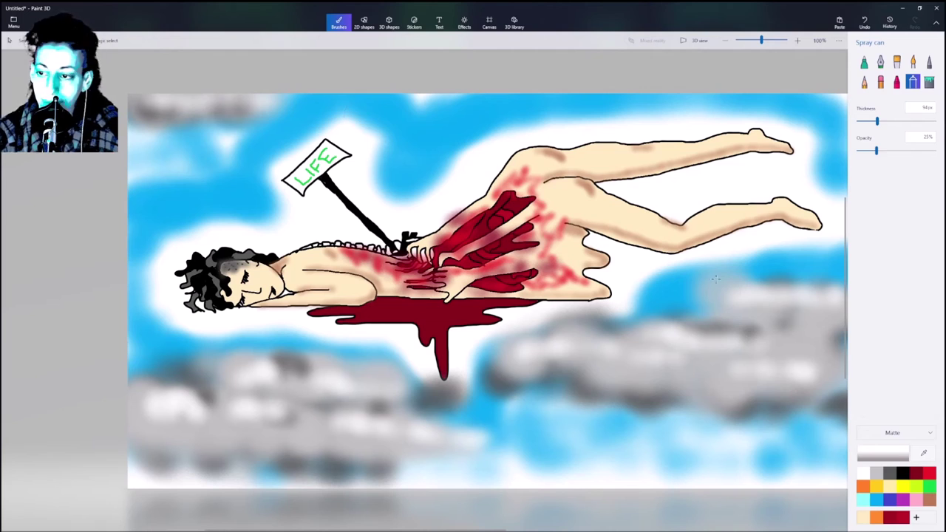
Step: Texture the wound along the spine and the torn flesh with dark red and black crayon strokes at 30% opacity
left_click(920, 474)
left_click(896, 81)
left_click_drag(332, 248, 399, 258)
mouse_move(322, 249)
left_mouse_down()
mouse_move(401, 257)
mouse_move(422, 271)
left_mouse_up()
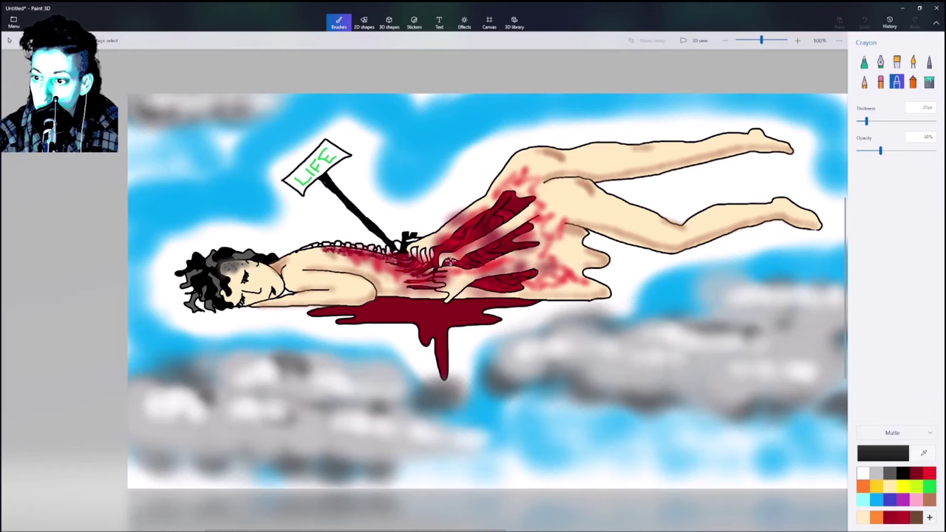
mouse_move(450, 262)
left_mouse_down()
mouse_move(414, 274)
mouse_move(425, 271)
left_mouse_up()
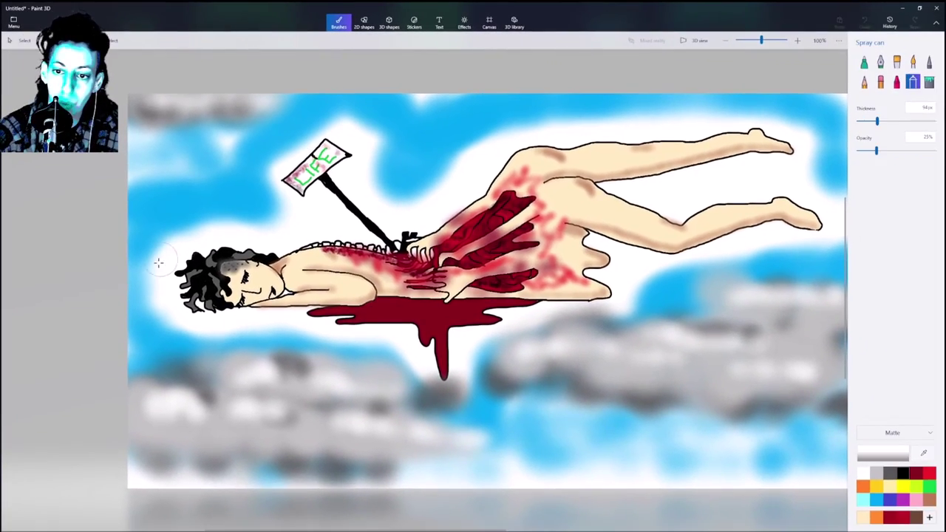
Step: Spray a soft white glow over the edges of the hair, body, legs, blood pool and sign at 25% opacity
mouse_move(162, 267)
left_mouse_down()
mouse_move(161, 300)
mouse_move(174, 301)
mouse_move(181, 265)
mouse_move(169, 282)
mouse_move(189, 325)
mouse_move(278, 327)
mouse_move(285, 336)
mouse_move(322, 321)
mouse_move(347, 330)
mouse_move(316, 343)
mouse_move(385, 367)
left_mouse_up()
mouse_move(534, 324)
left_mouse_down()
mouse_move(557, 309)
mouse_move(658, 296)
left_mouse_up()
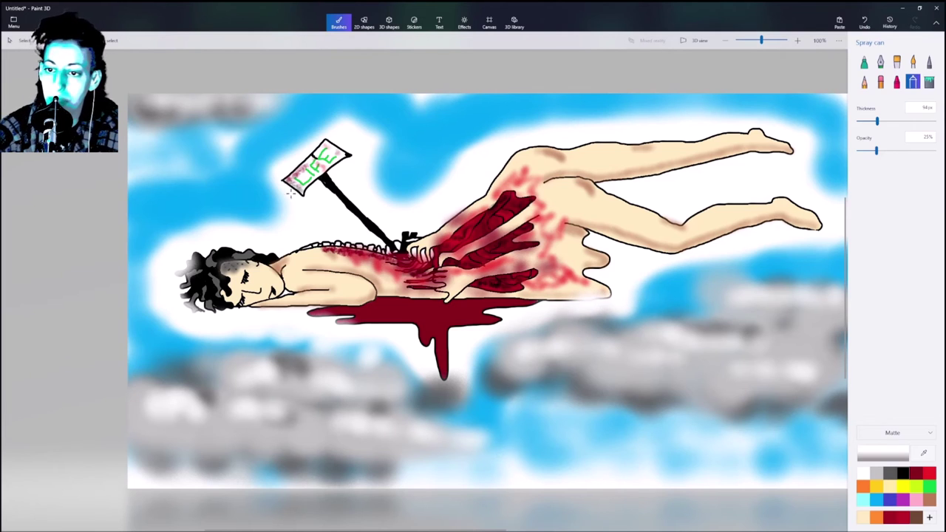
mouse_move(261, 244)
left_mouse_down()
mouse_move(246, 236)
mouse_move(314, 235)
left_mouse_up()
mouse_move(528, 141)
left_mouse_down()
mouse_move(502, 158)
mouse_move(580, 130)
left_mouse_up()
mouse_move(768, 133)
left_mouse_down()
mouse_move(773, 126)
mouse_move(832, 170)
left_mouse_up()
left_click_drag(817, 207, 563, 224)
left_click_drag(294, 309, 203, 308)
left_click_drag(547, 300, 637, 300)
mouse_move(359, 138)
left_mouse_down()
mouse_move(317, 142)
mouse_move(333, 144)
mouse_move(266, 199)
mouse_move(340, 155)
mouse_move(414, 142)
left_mouse_up()
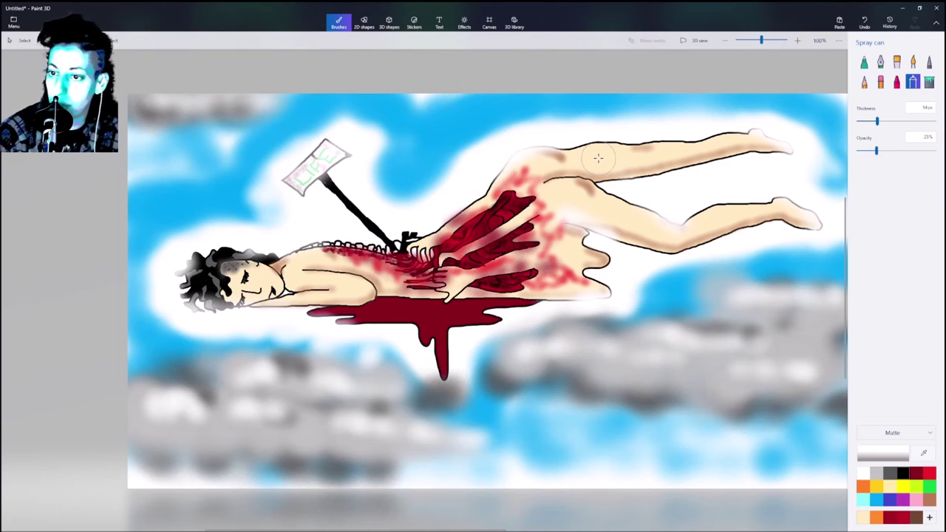
Step: Sign the artwork over the clouds below the figure with a black pencil at 100% opacity
left_click(902, 474)
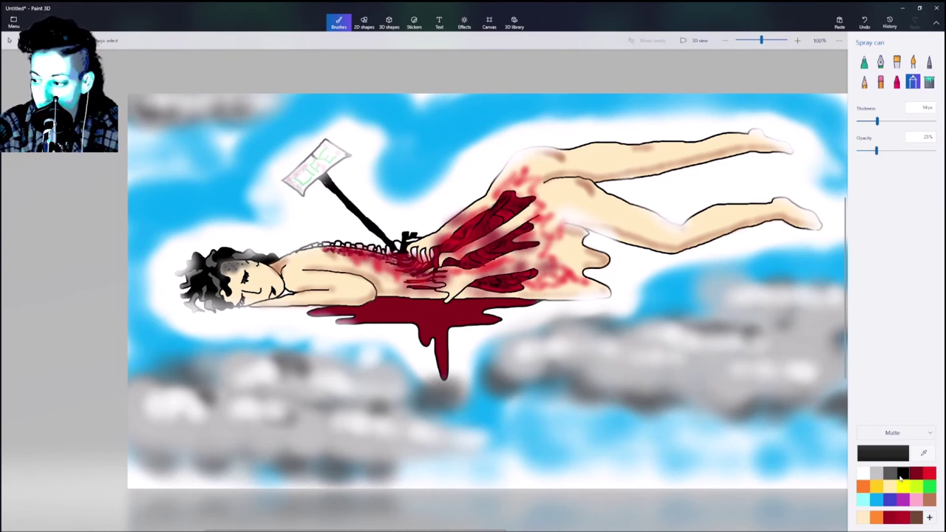
left_click(864, 83)
mouse_move(563, 436)
left_mouse_down()
mouse_move(585, 371)
mouse_move(598, 386)
mouse_move(596, 486)
left_mouse_up()
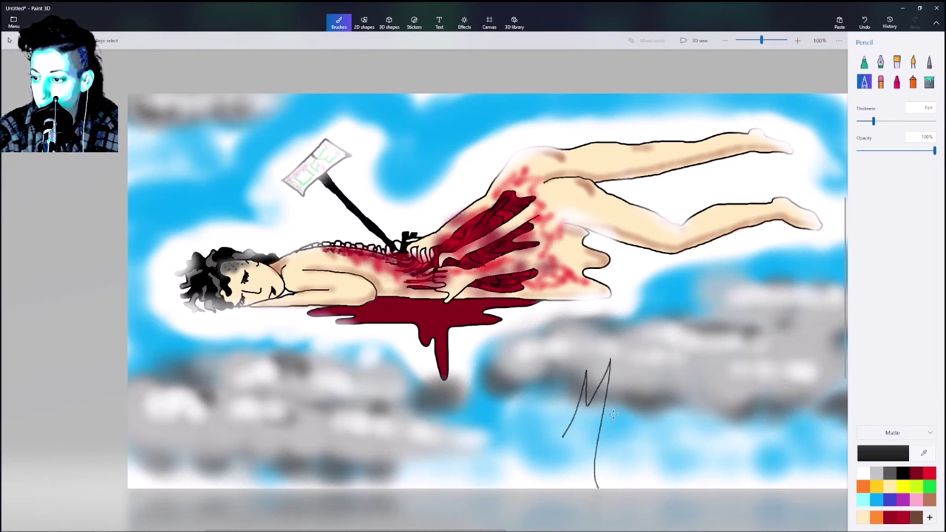
mouse_move(623, 371)
left_mouse_down()
mouse_move(602, 428)
mouse_move(592, 419)
mouse_move(714, 412)
left_mouse_up()
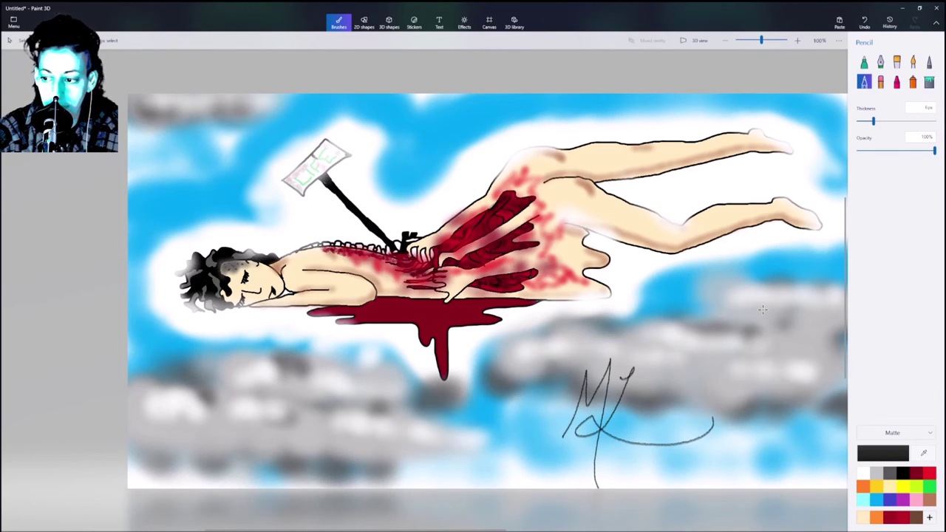